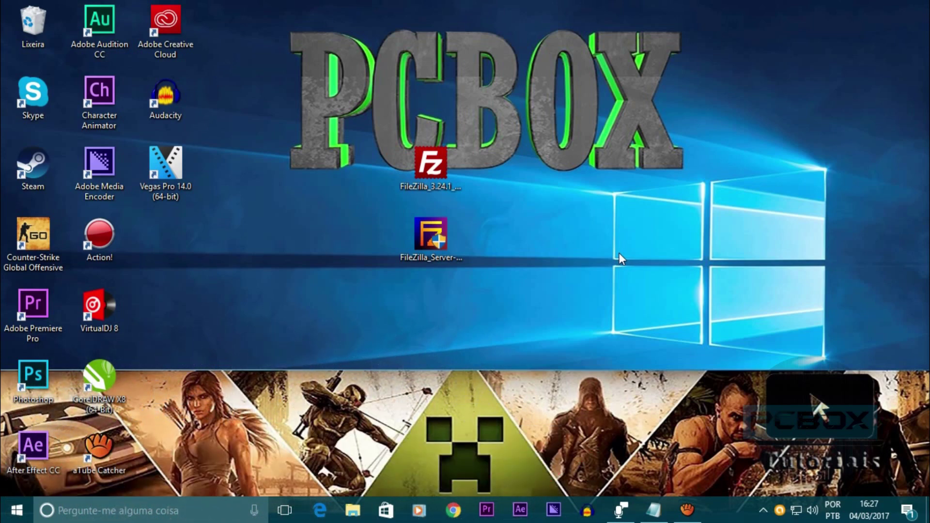
drag(586, 62, 422, 339)
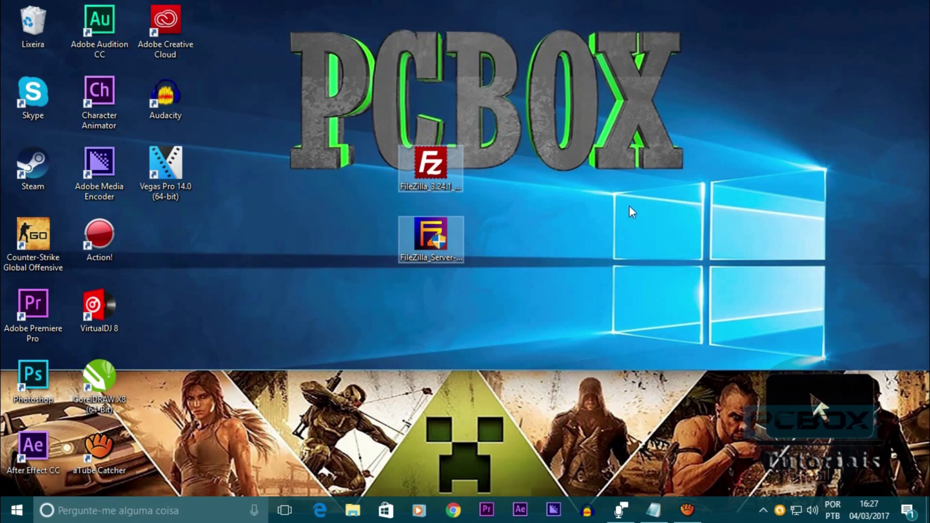
click(525, 298)
drag(543, 248, 315, 251)
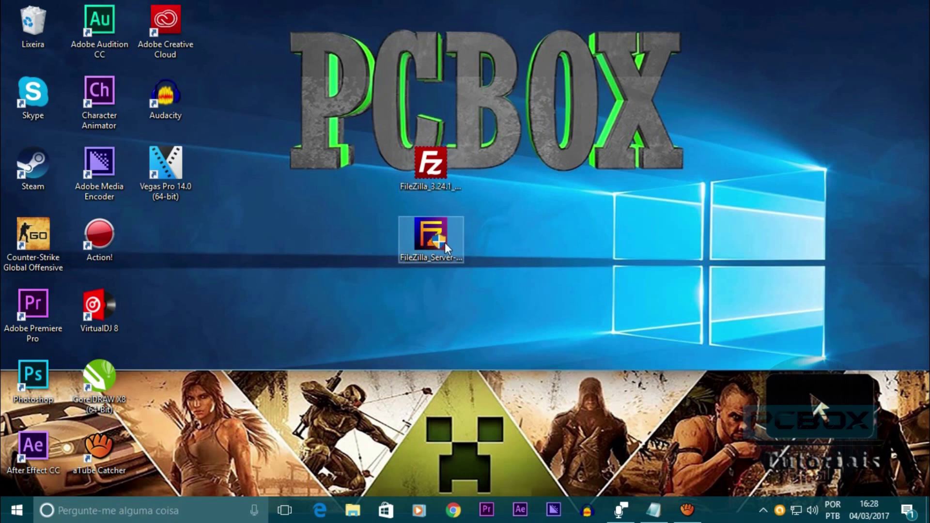
Install FileZilla Server beta 0.9.60 with the Standard components, the default destination folder and the default startup settings.
mouse_move(446, 245)
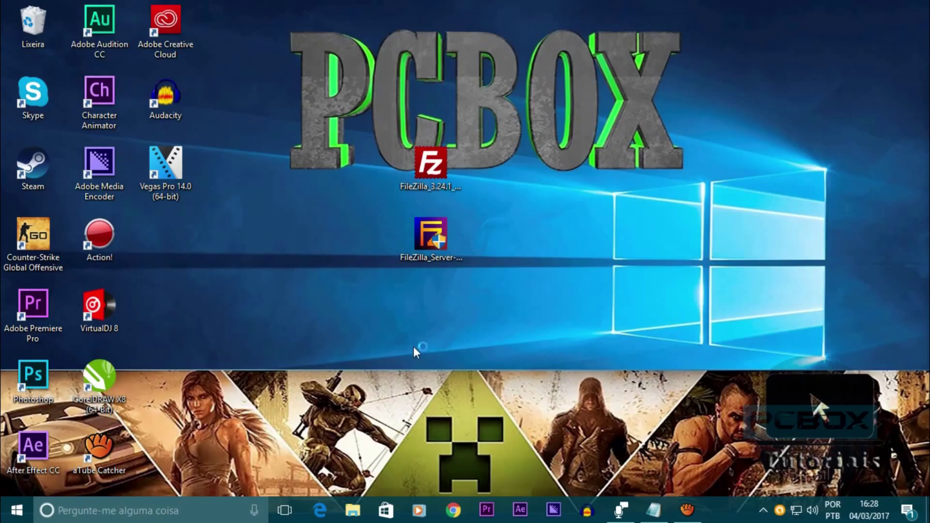
key(Return)
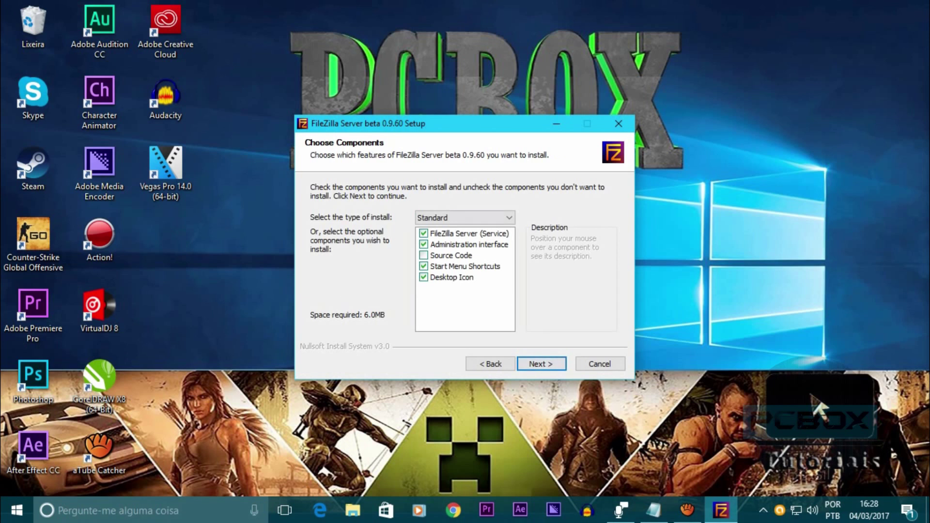
click(541, 364)
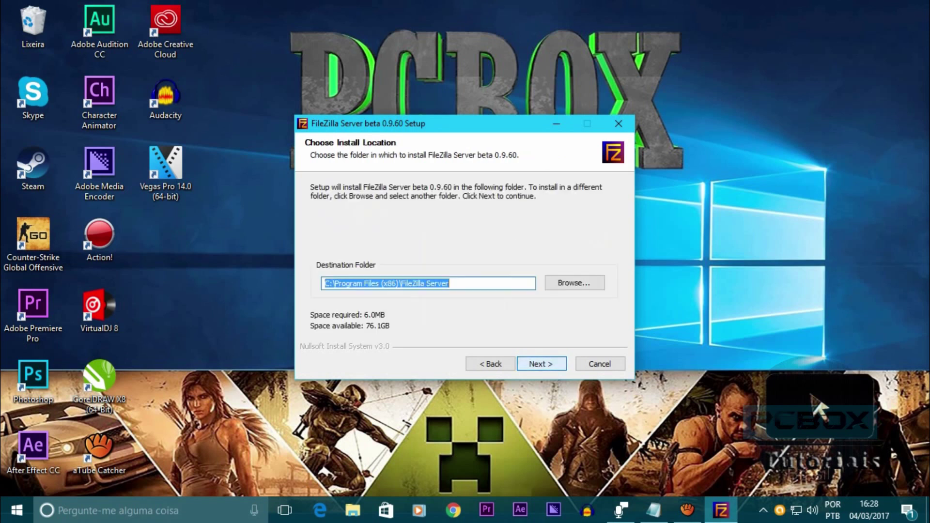
key(Return)
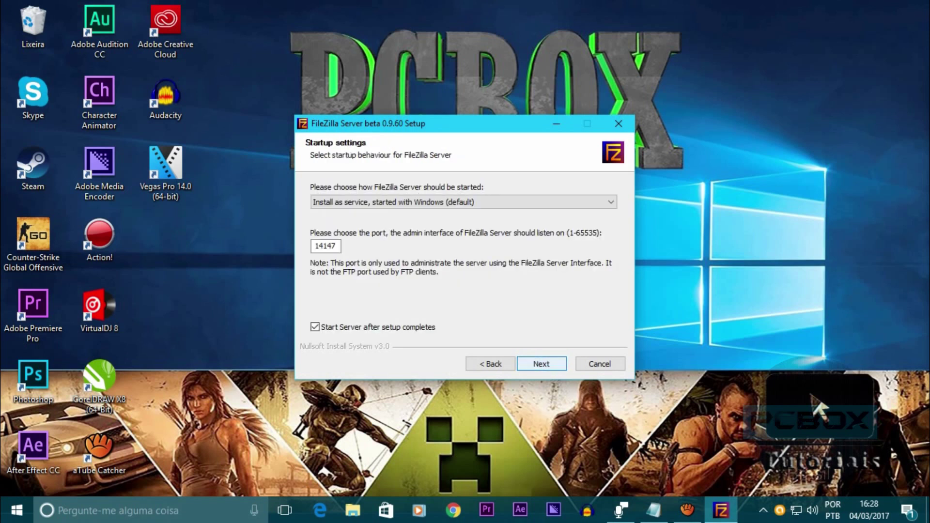
key(Return)
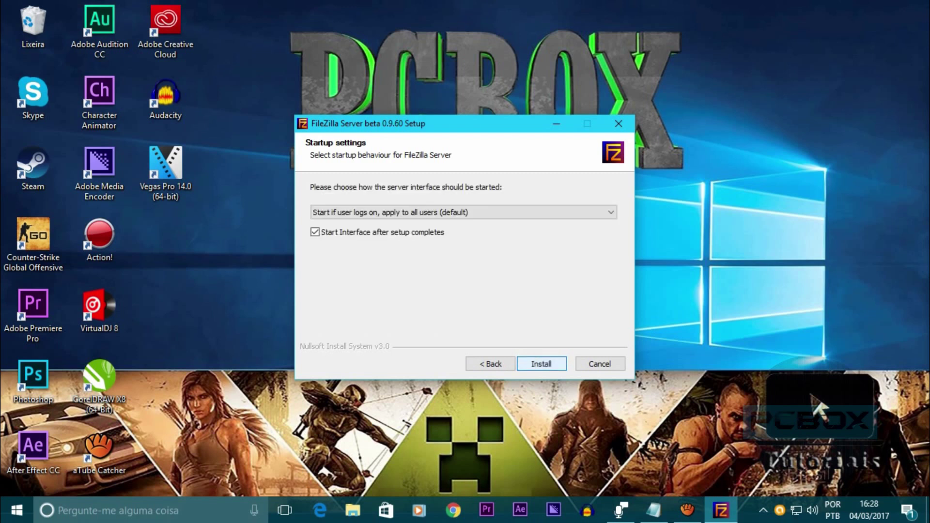
key(Return)
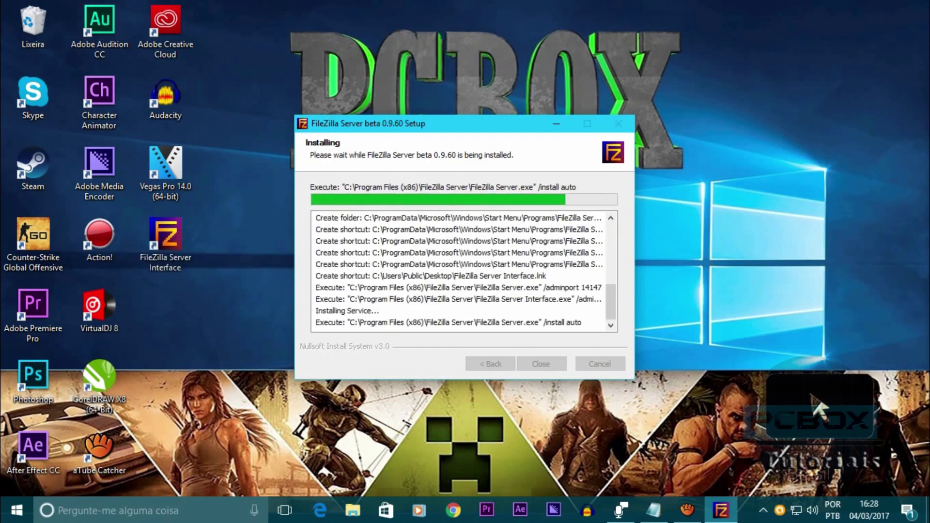
click(541, 364)
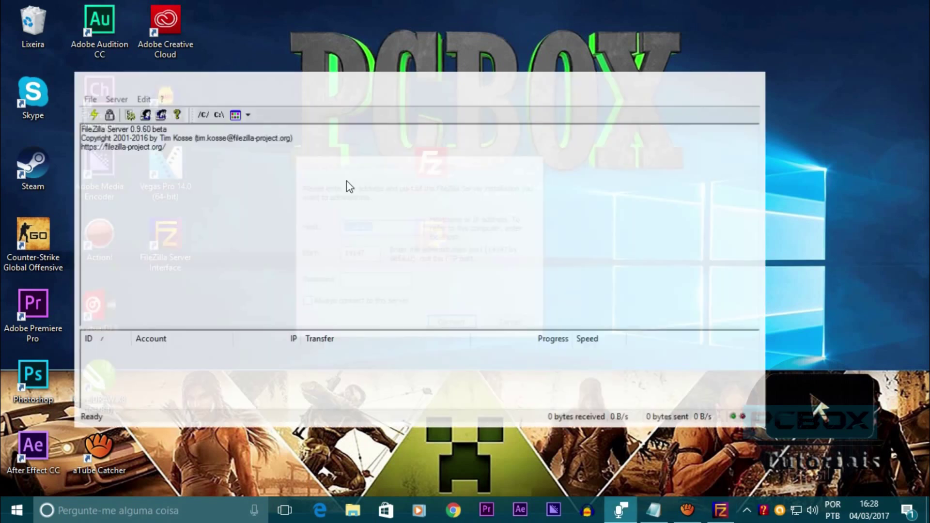
Connect the server interface to localhost on port 14147 and maximize its window.
key(Return)
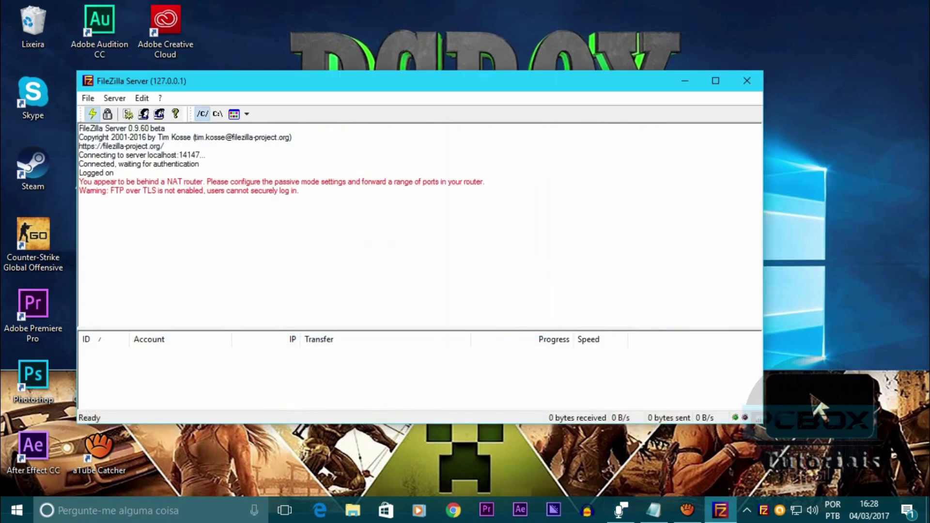
click(722, 78)
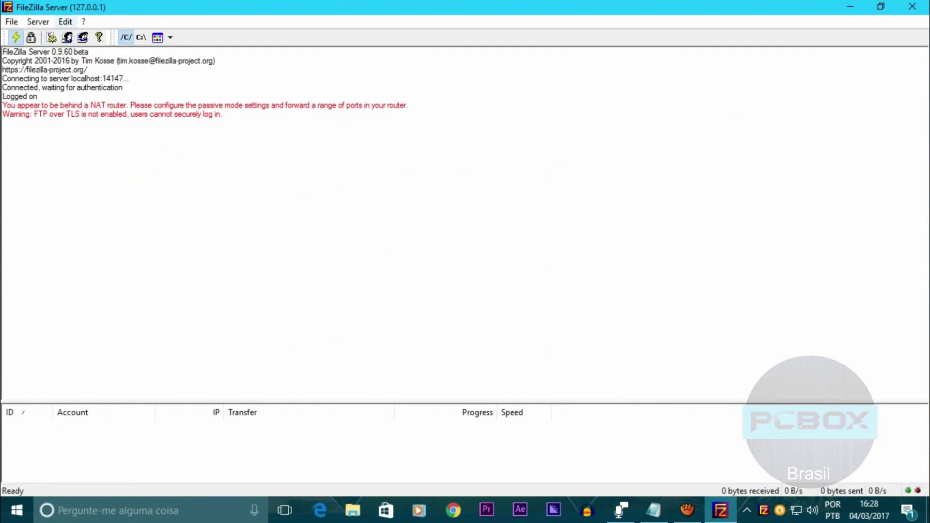
Add an enabled user account with the owner's nickname, no group membership and no password.
click(67, 37)
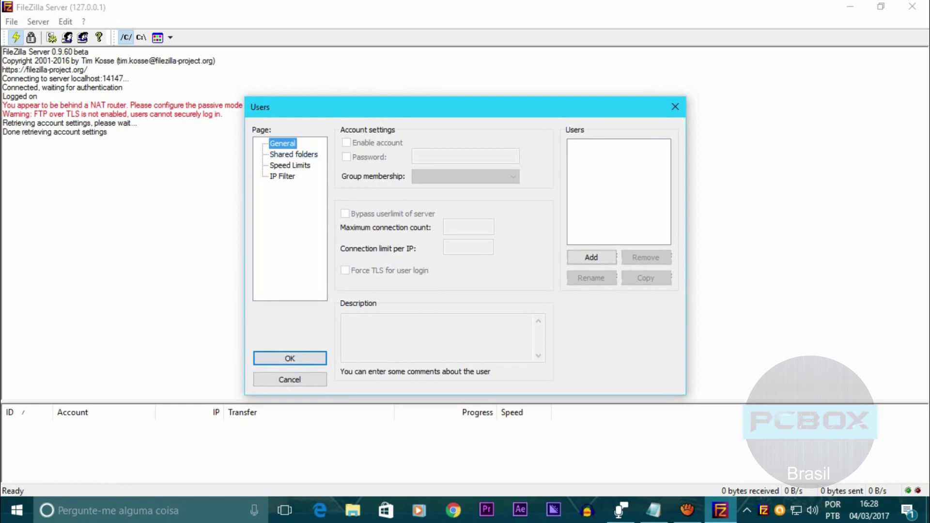
click(591, 257)
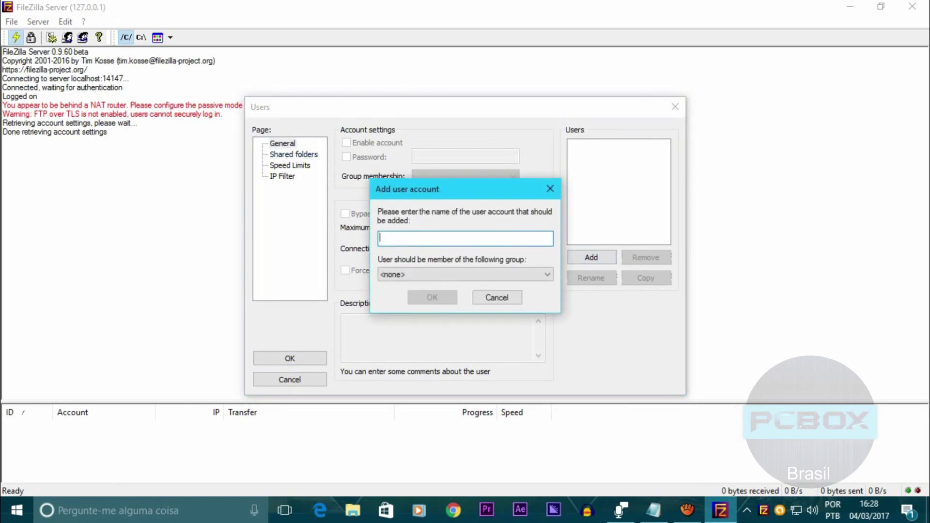
text(Feeh)
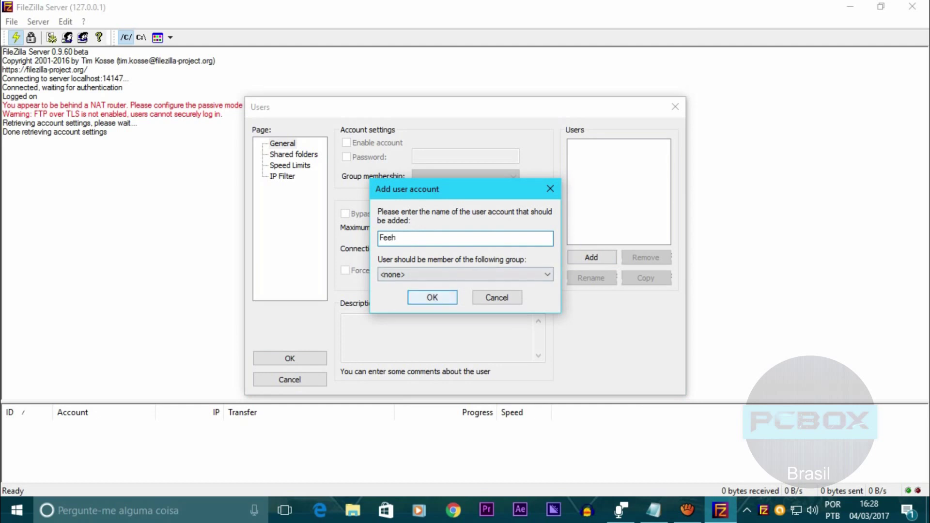
key(Return)
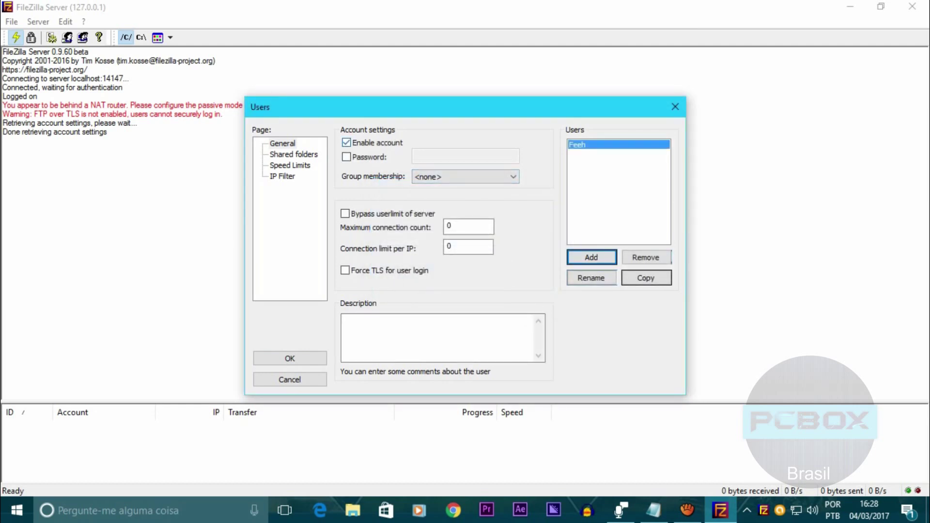
click(346, 157)
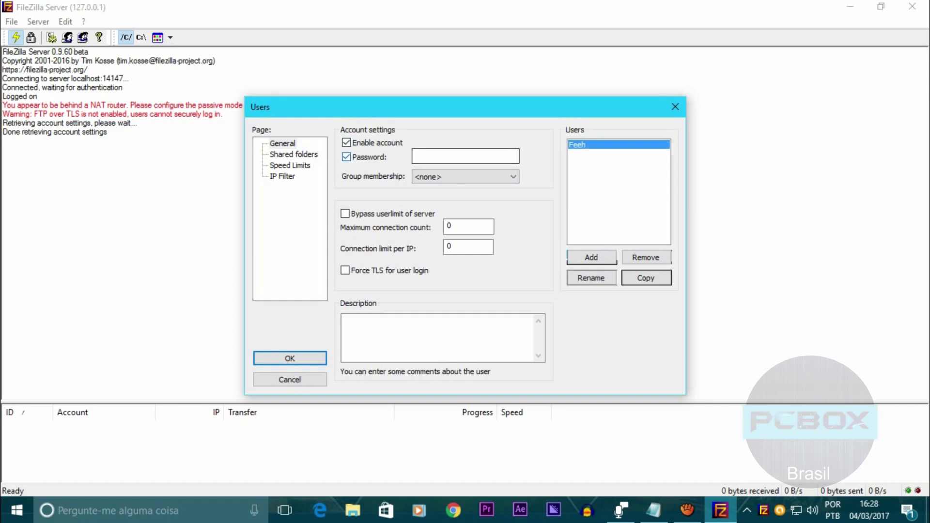
click(346, 157)
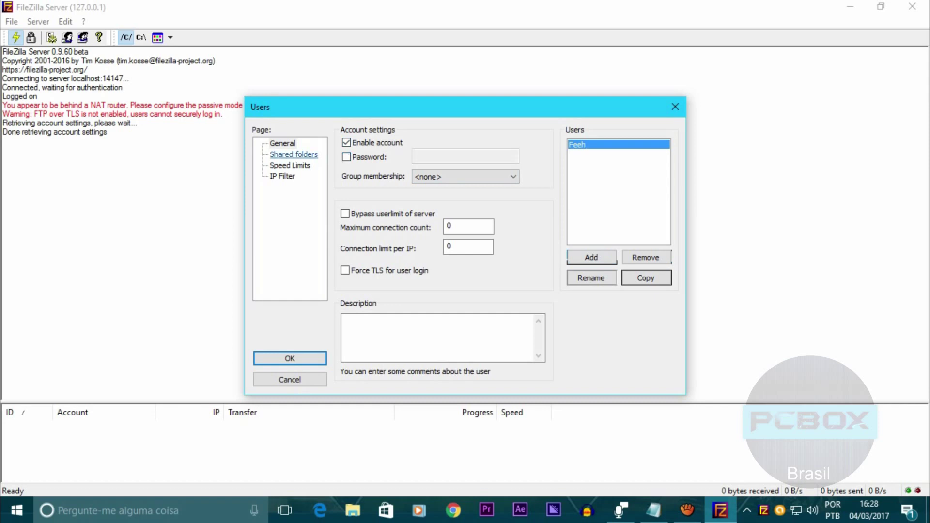
Add the Musicas folder on the PCBOX (F:) drive to the user's shared folders.
click(294, 154)
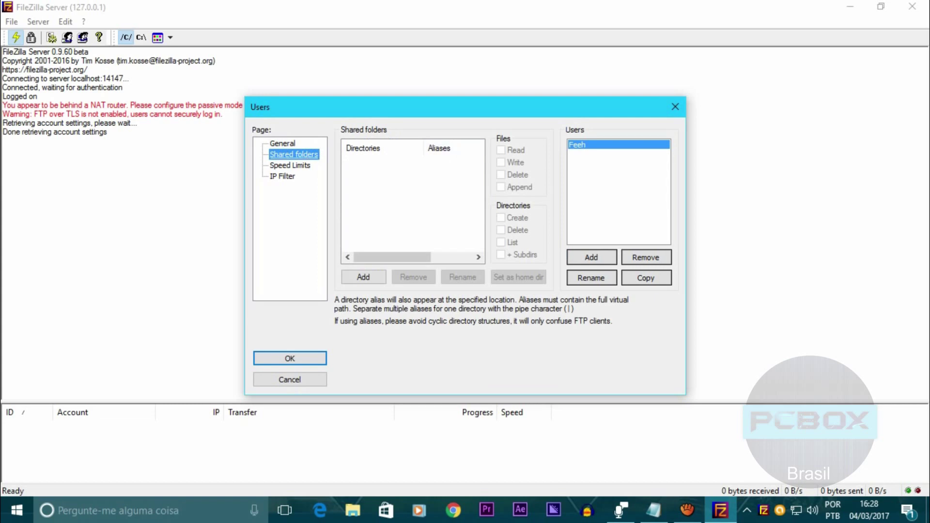
click(364, 278)
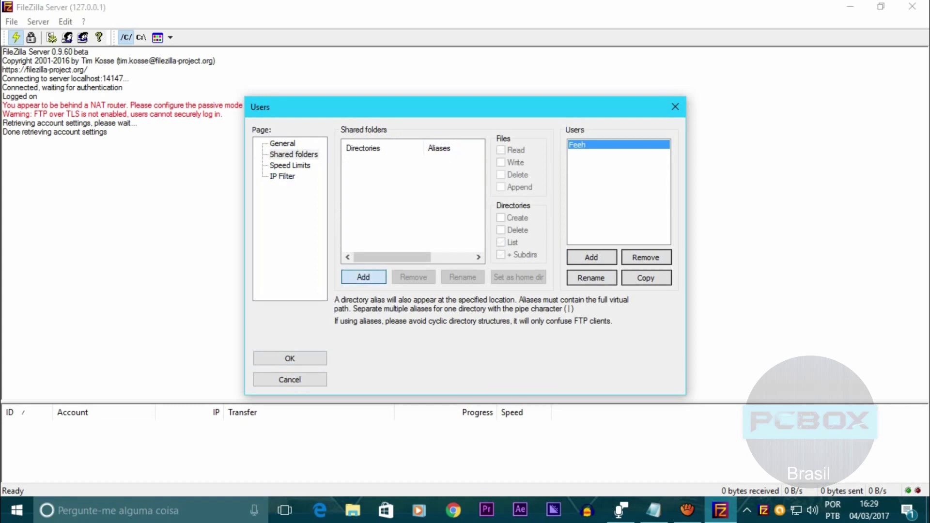
scroll(462, 266, down, 3)
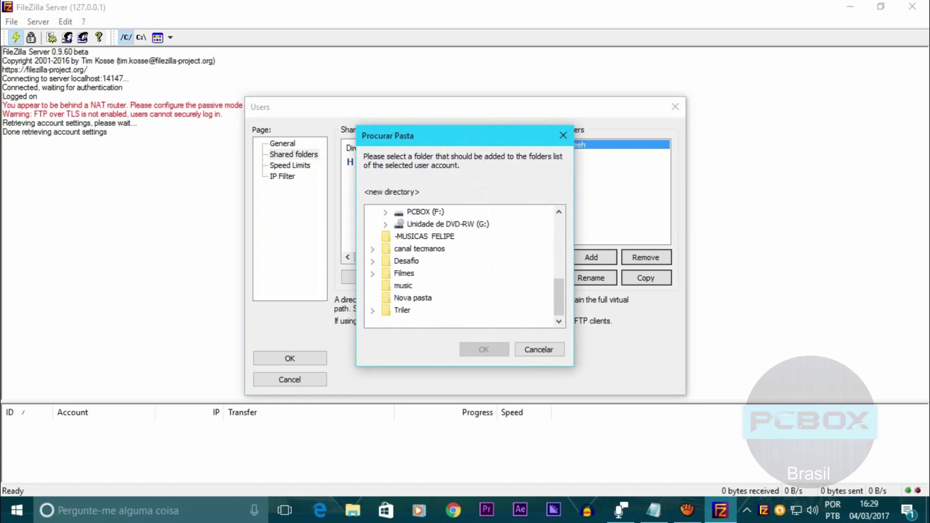
click(426, 212)
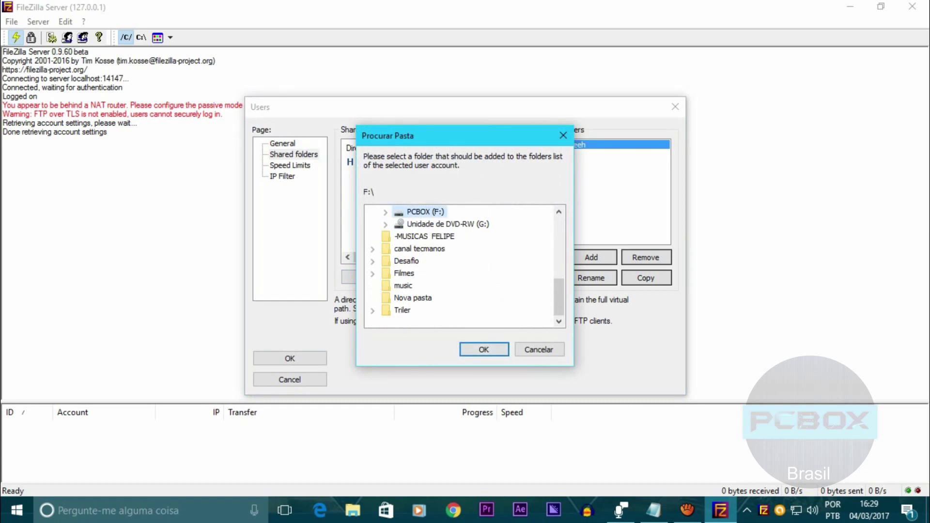
key(Right)
scroll(463, 262, down, 5)
click(433, 260)
key(Return)
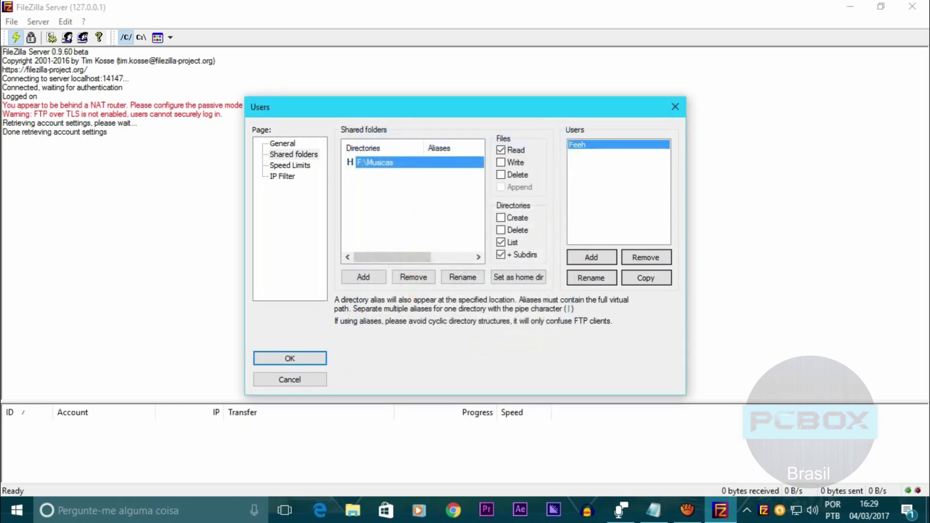
Grant file Write, Delete and Append plus directory Create and Delete permissions on F:\Musicas, and save the account settings.
click(502, 230)
click(501, 218)
click(501, 175)
click(501, 163)
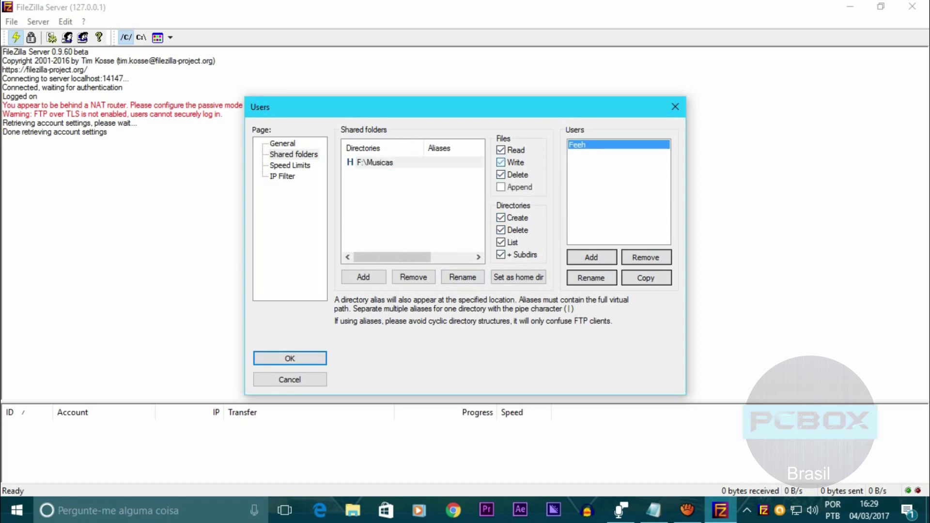
click(501, 187)
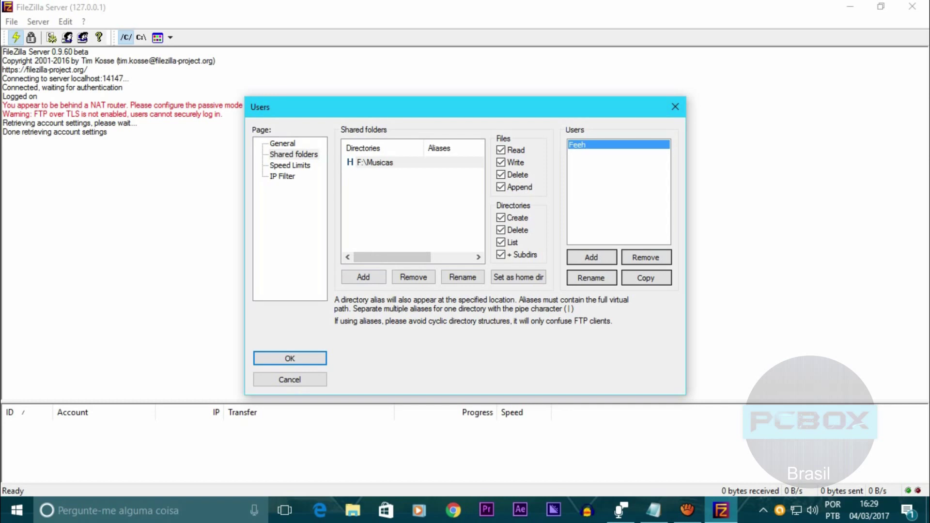
click(289, 359)
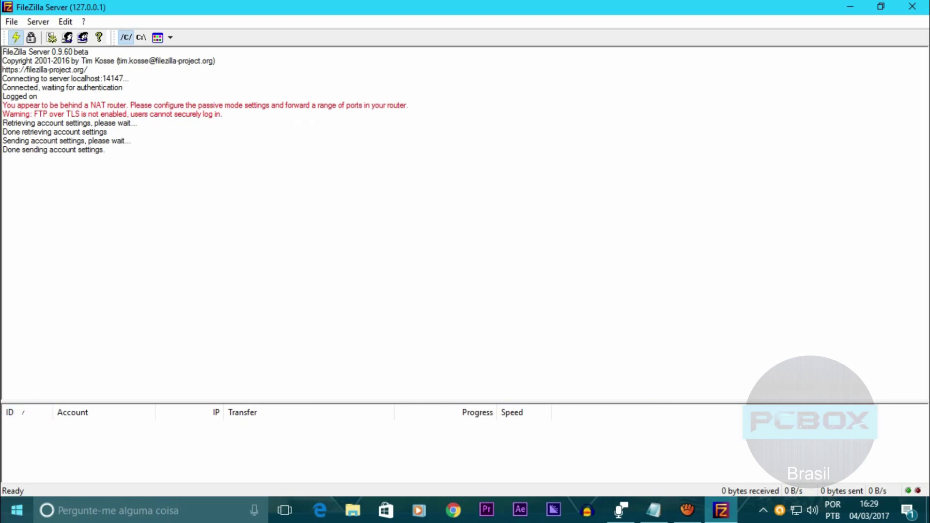
Run ipconfig in the Windows Command Prompt, highlight the Ethernet adapter's IPv4 address and close the prompt.
right_click(17, 510)
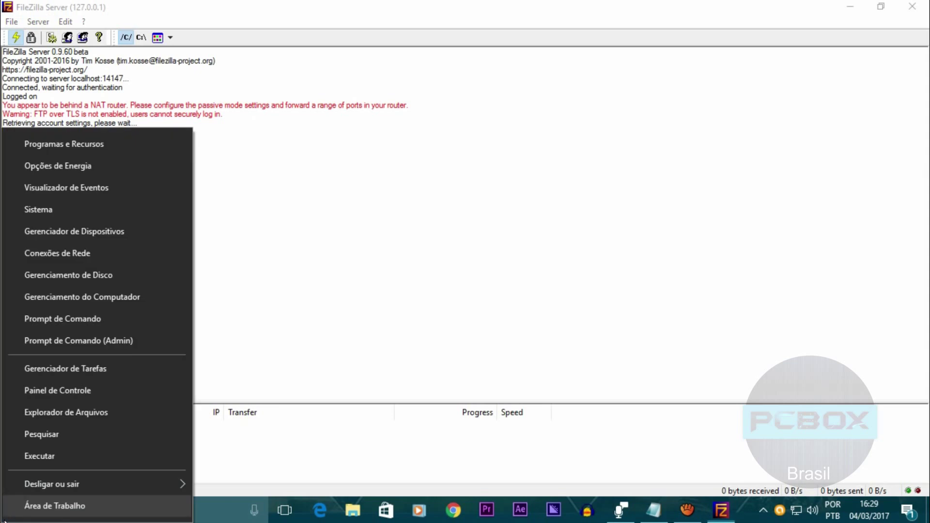
click(116, 319)
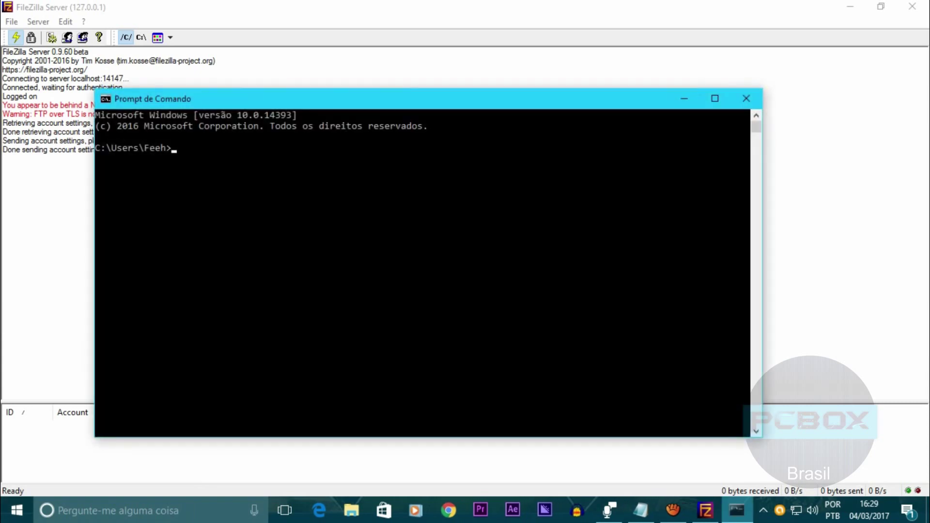
text(ipconfig)
key(Return)
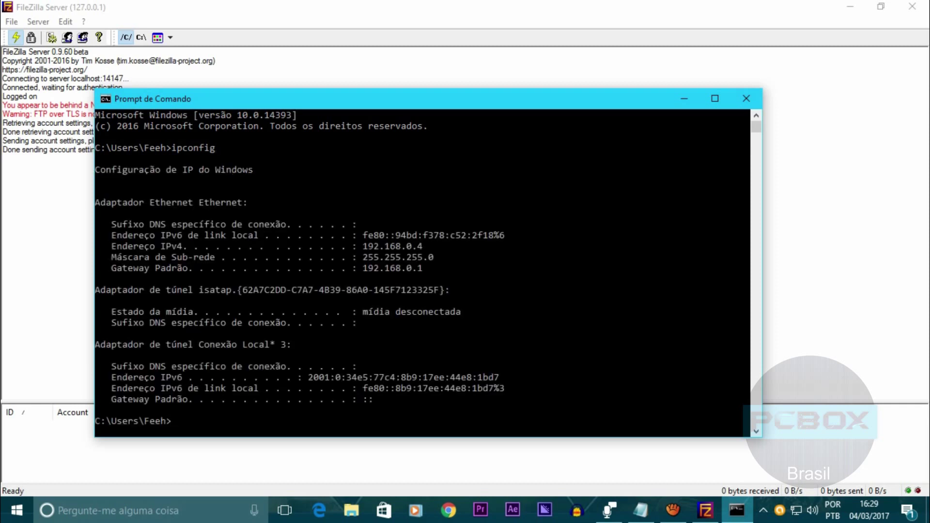
drag(427, 246, 357, 246)
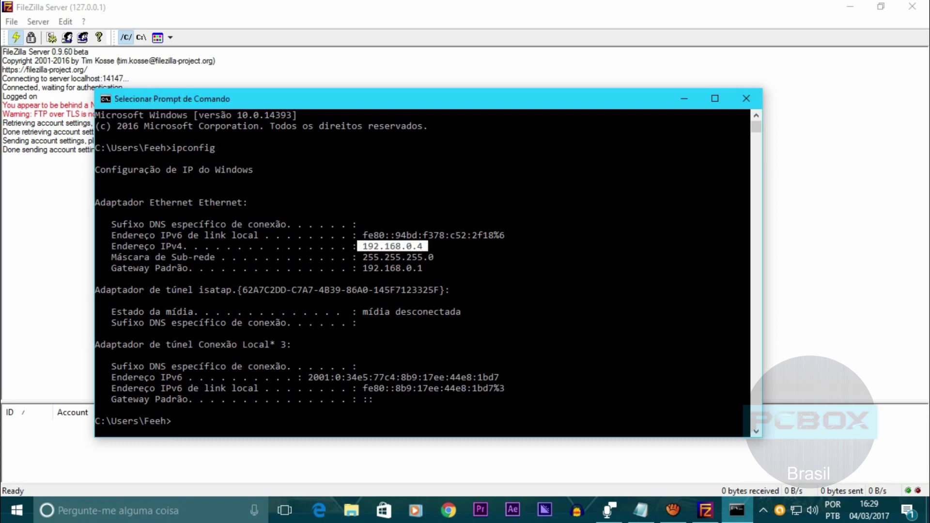
click(747, 99)
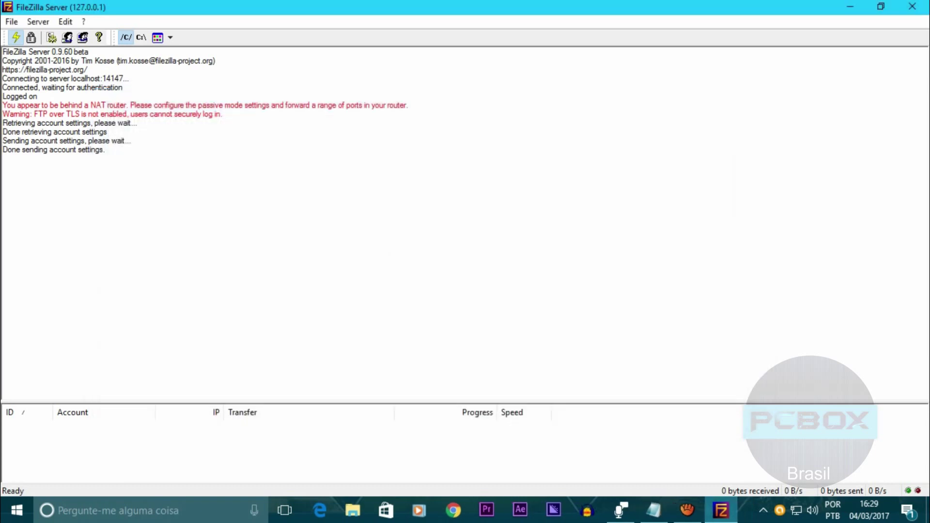
Launch the FileZilla Client 3.24.1 installer from the desktop and accept its license agreement.
click(851, 6)
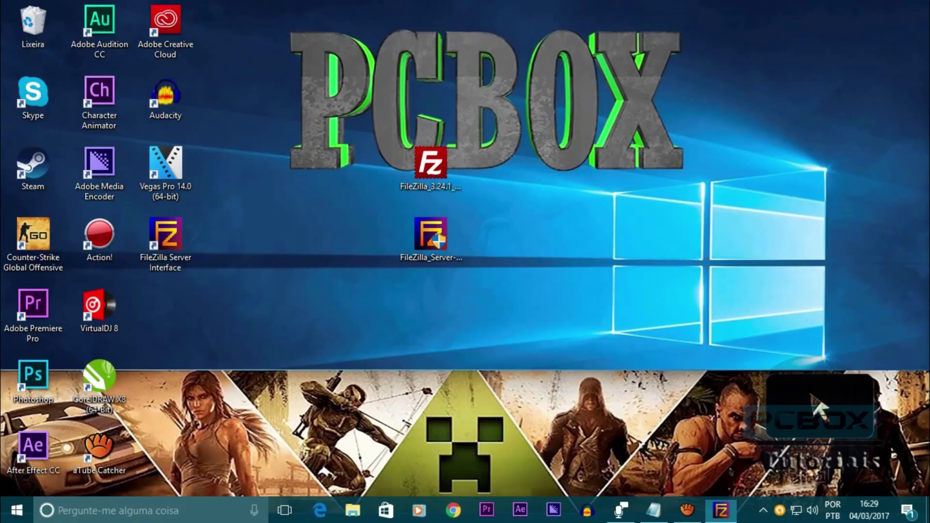
drag(524, 155, 363, 197)
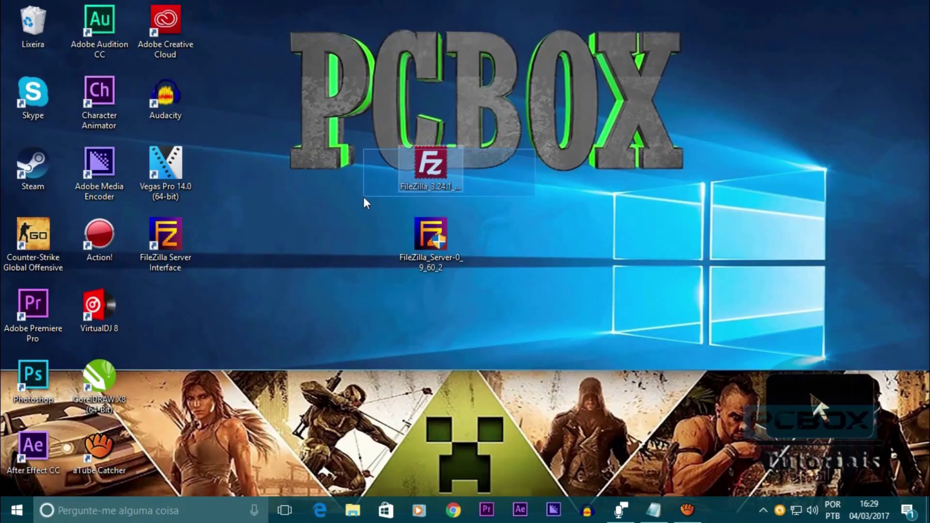
drag(549, 126, 412, 176)
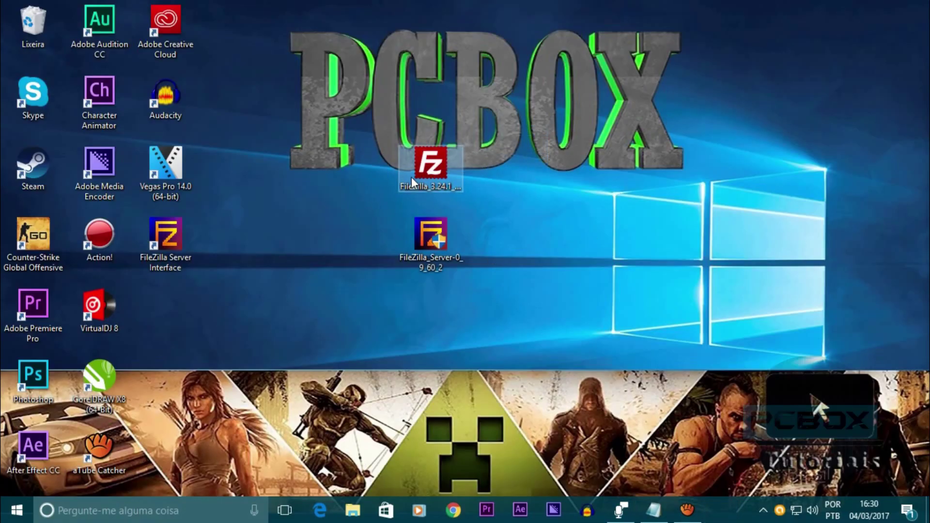
click(441, 176)
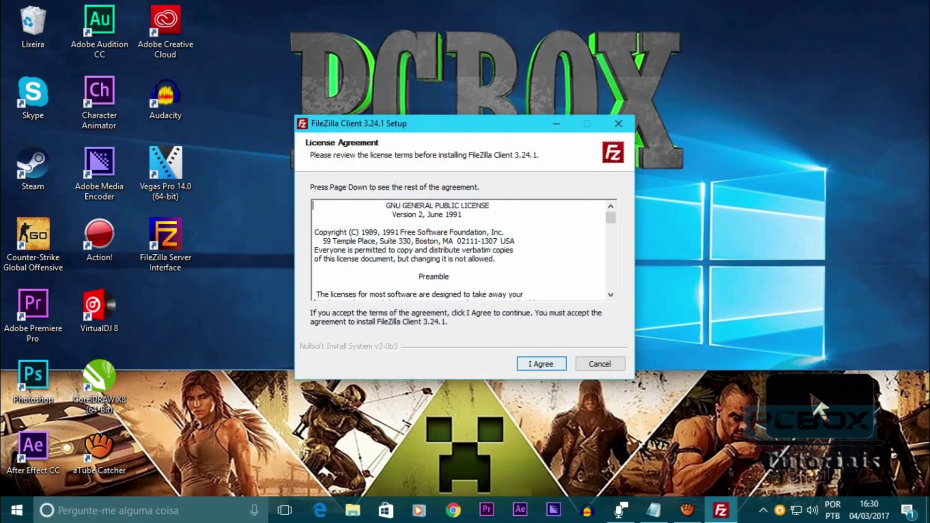
key(Return)
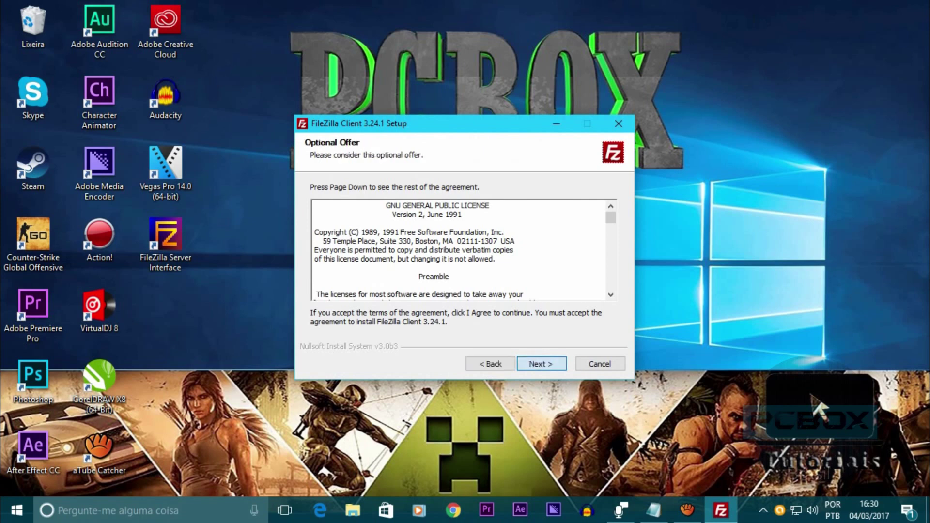
Decline the optional Web Companion PRO offer and continue the setup to the component selection.
click(469, 302)
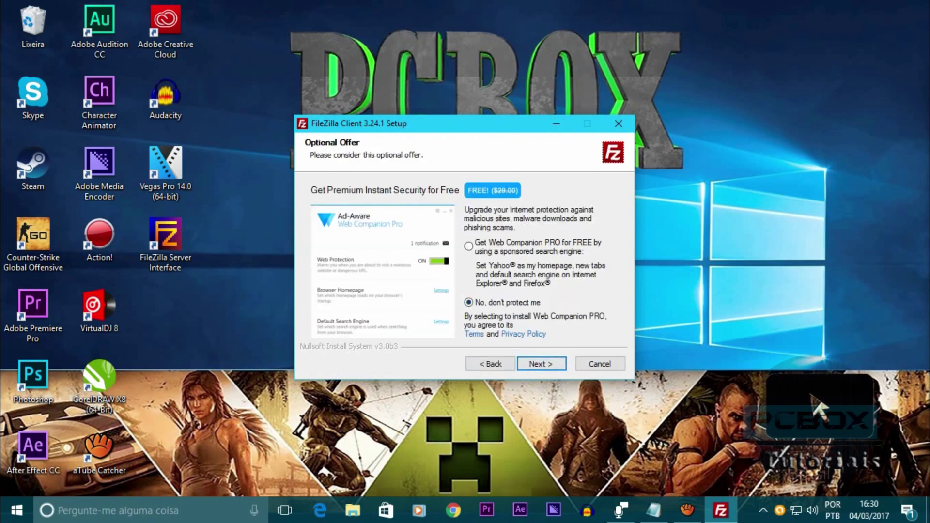
key(Return)
key(Return)
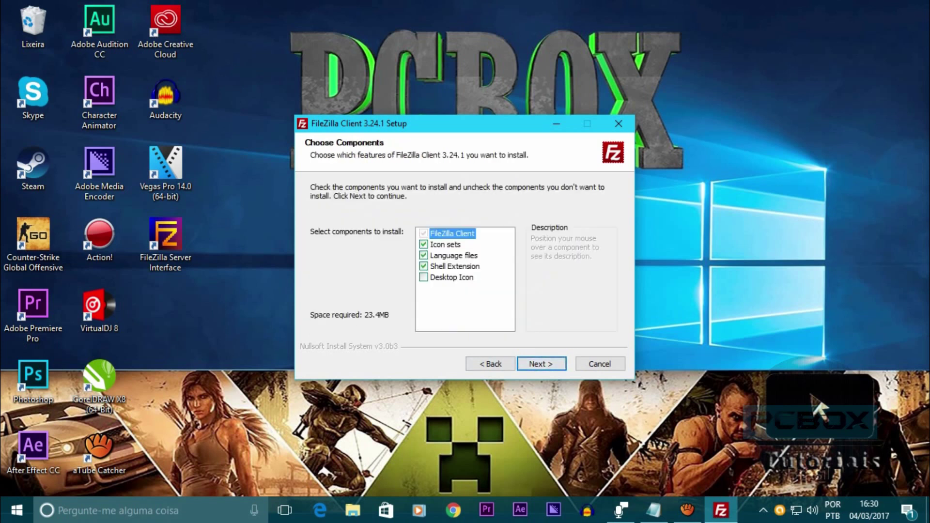
Add the Desktop Icon component, install to C:\Program Files\FileZilla FTP Client and finish setup with FileZilla starting.
click(424, 277)
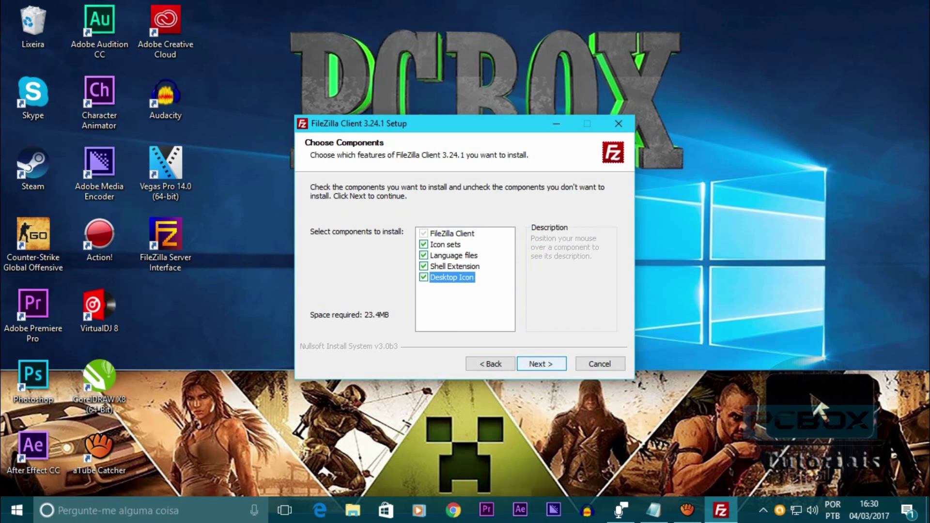
key(Return)
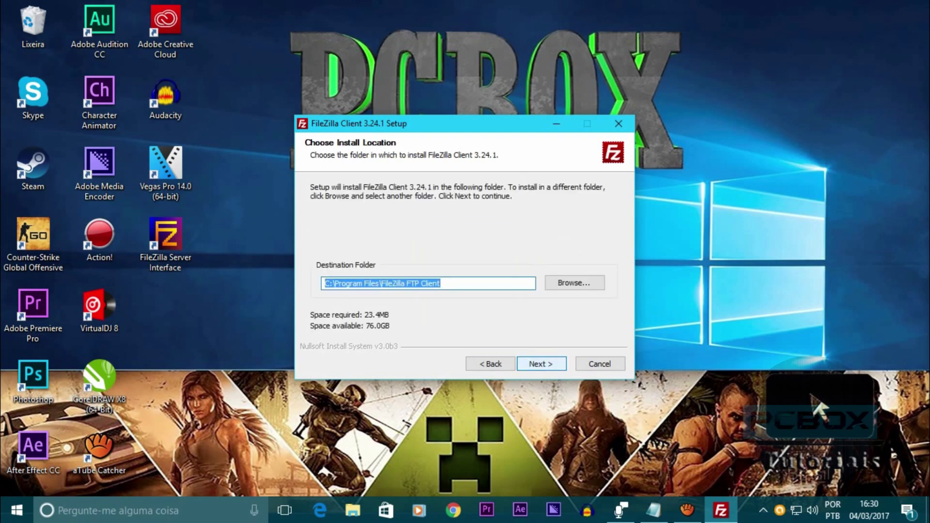
key(Return)
key(Return)
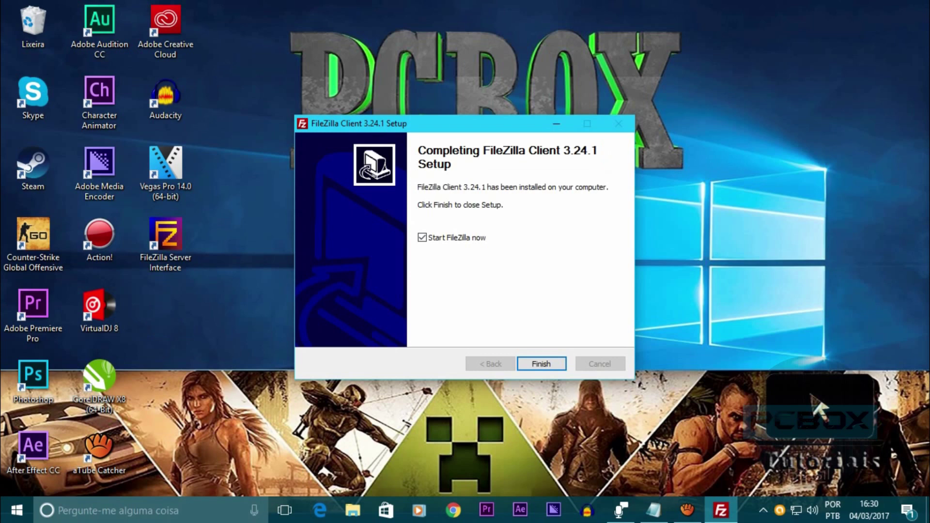
click(541, 364)
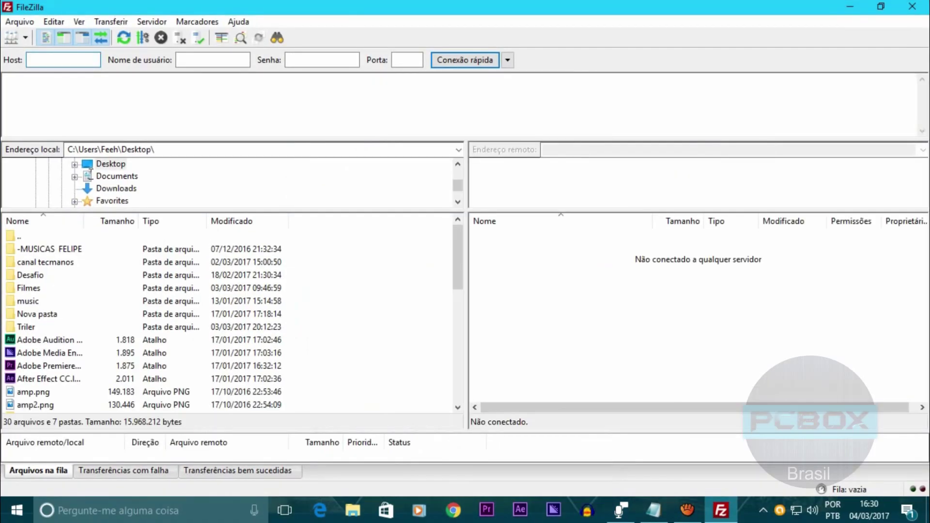
Quick-connect to host 192.168.0.4 with the owner's nickname as username and no password, and look through the remote file list.
click(69, 58)
text(19)
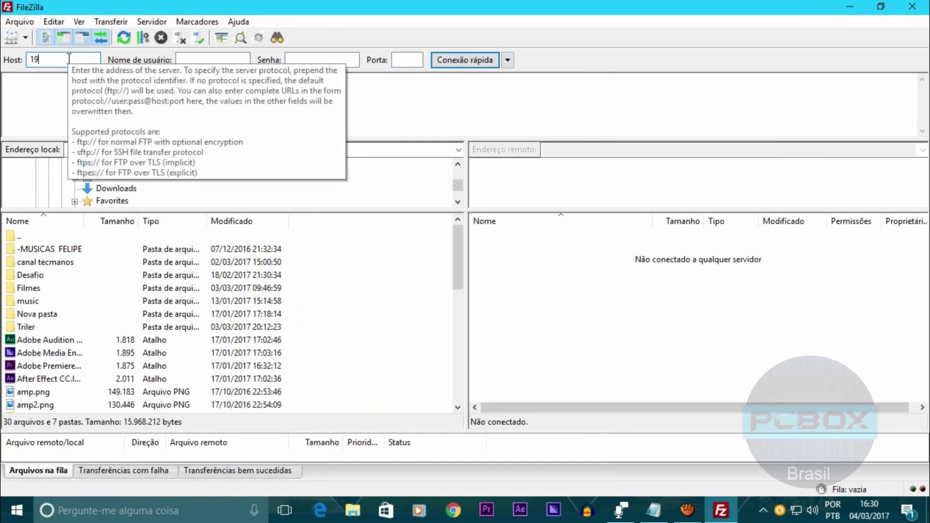
text(2.168.0.4)
click(220, 58)
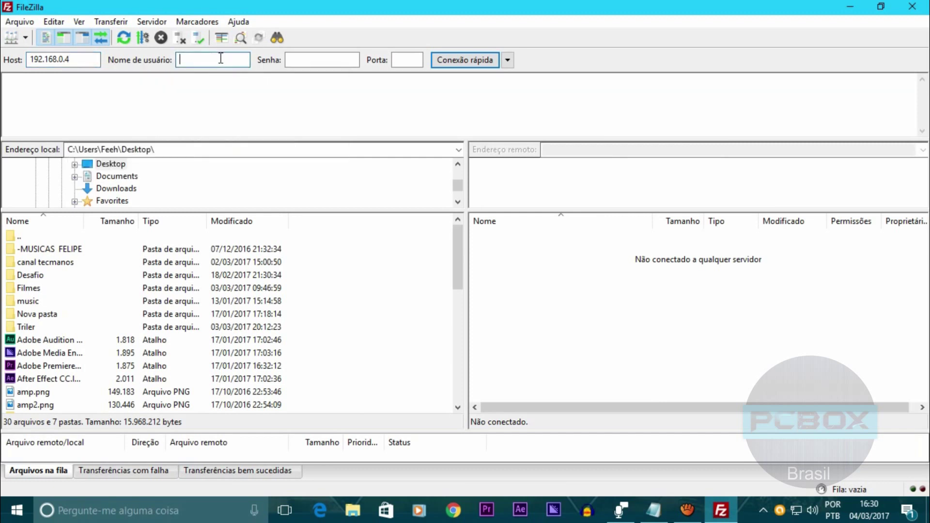
text(Feeh)
click(453, 65)
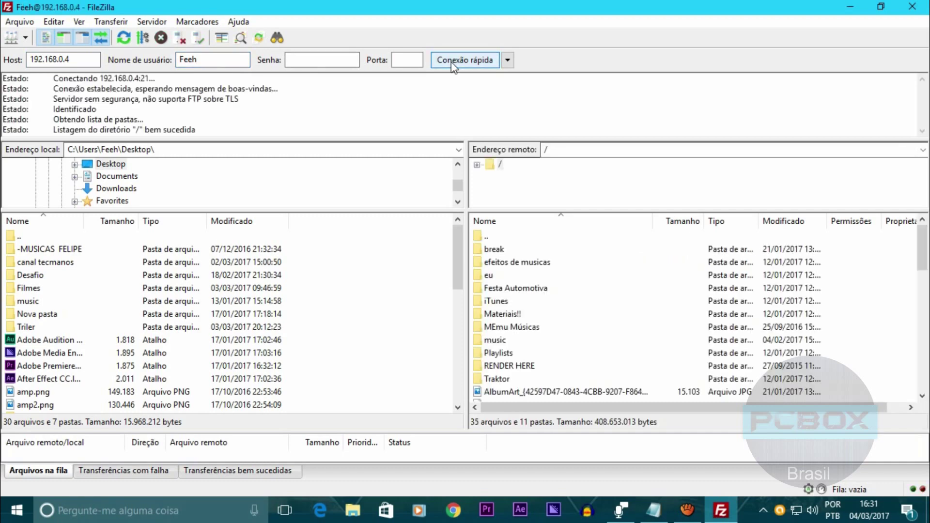
scroll(683, 285, down, 2)
scroll(683, 283, down, 1)
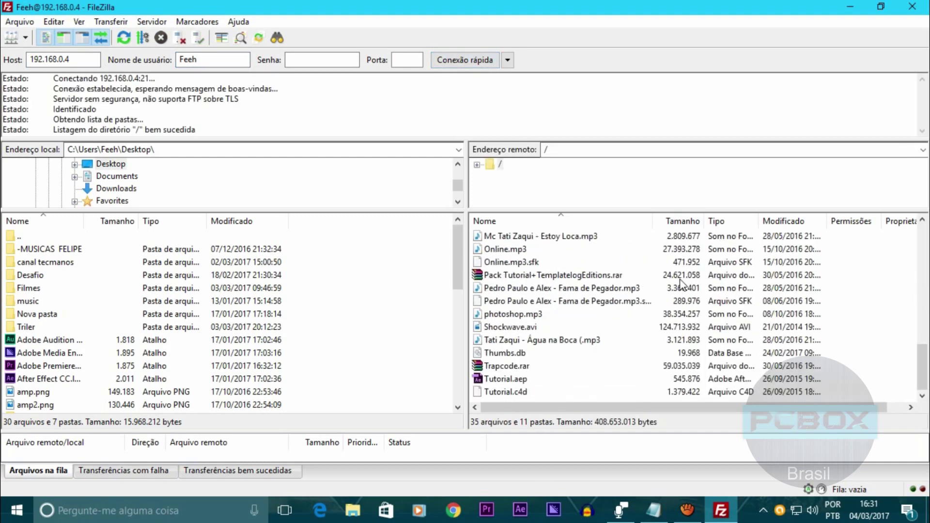
scroll(682, 284, up, 11)
scroll(684, 300, down, 3)
scroll(686, 318, down, 8)
scroll(686, 323, up, 11)
Change the quick-connect host to 192.168.0.5 and the username to PCBOX Brasil.
click(81, 62)
key(BackSpace)
text(5)
click(227, 62)
key(BackSpace)
key(BackSpace)
key(BackSpace)
key(BackSpace)
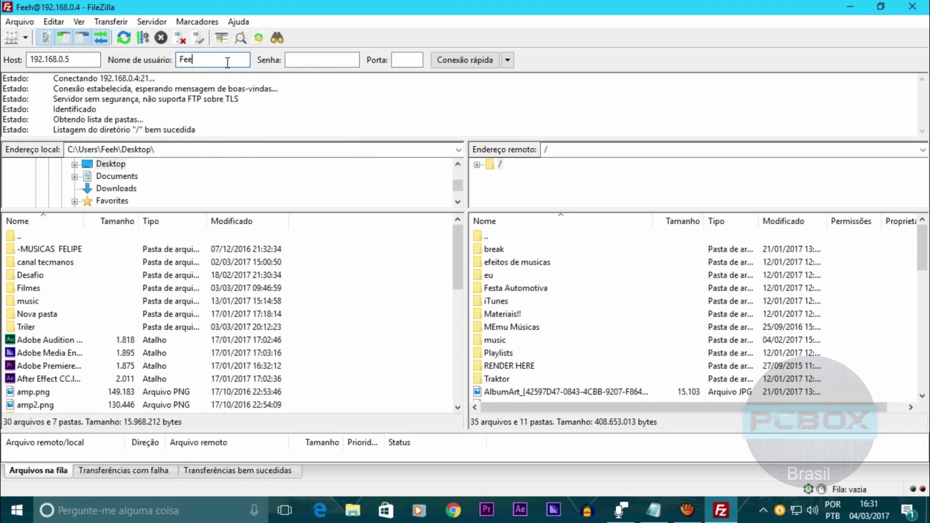
text(PCBOX Brasil)
Enter the account password, connect in the current tab replacing the previous connection, and look through the remote files.
click(299, 58)
text(••••••••)
key(Return)
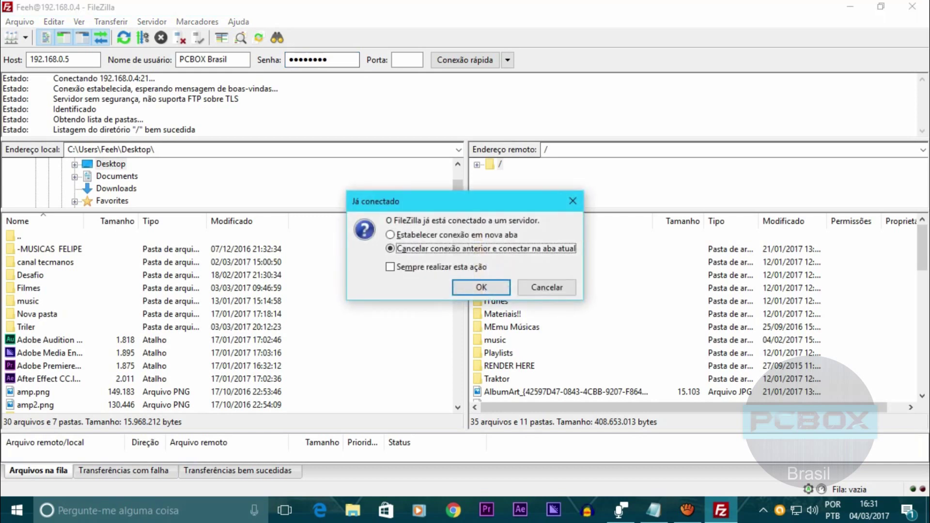
click(481, 287)
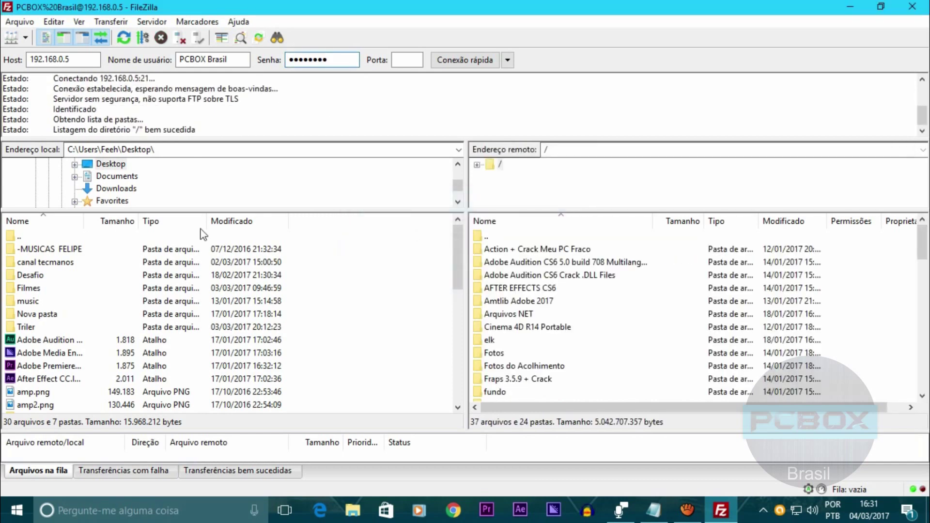
scroll(694, 310, down, 16)
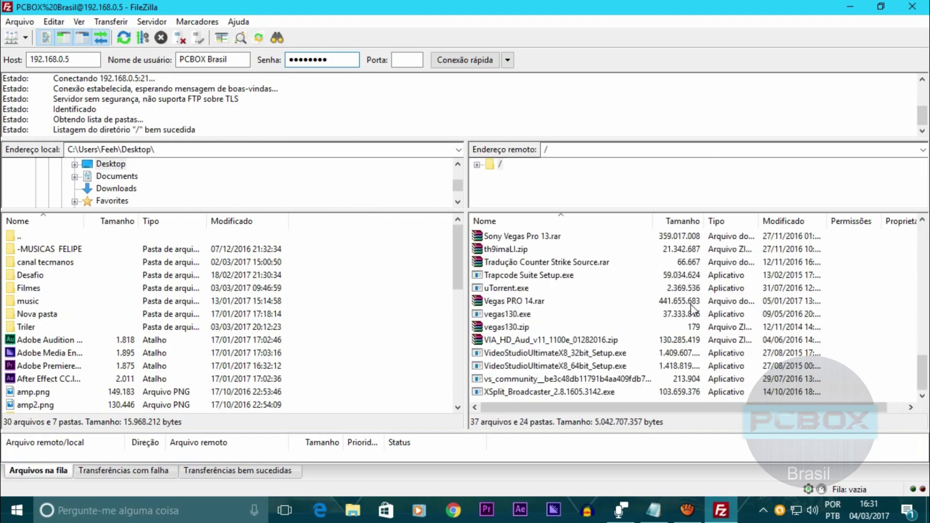
scroll(694, 310, up, 14)
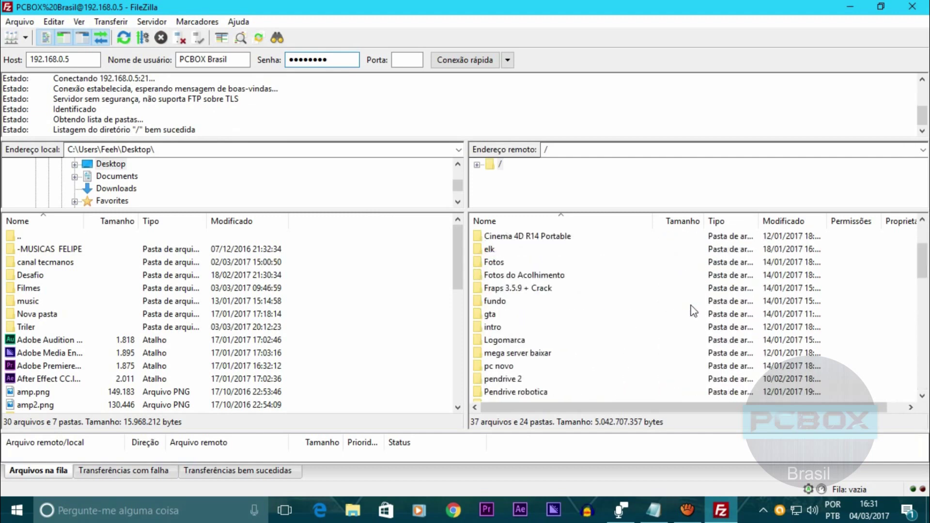
scroll(693, 310, up, 1)
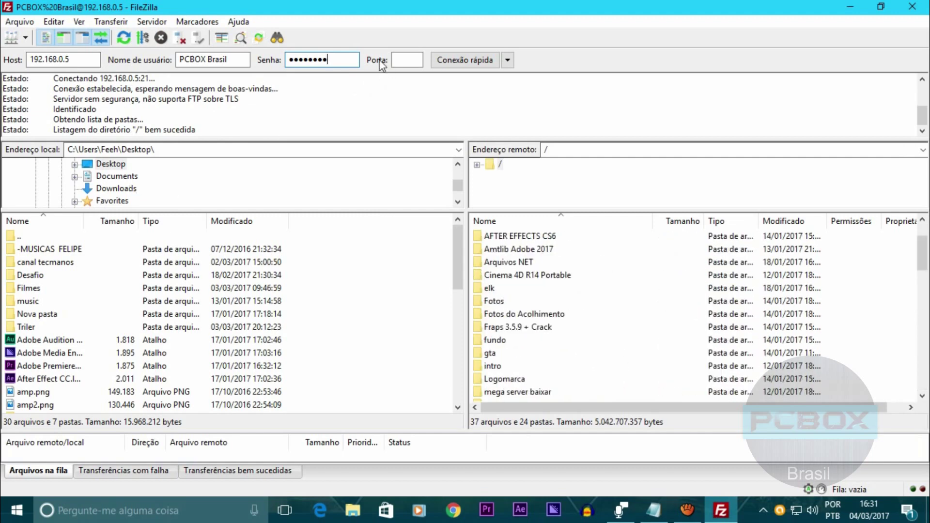